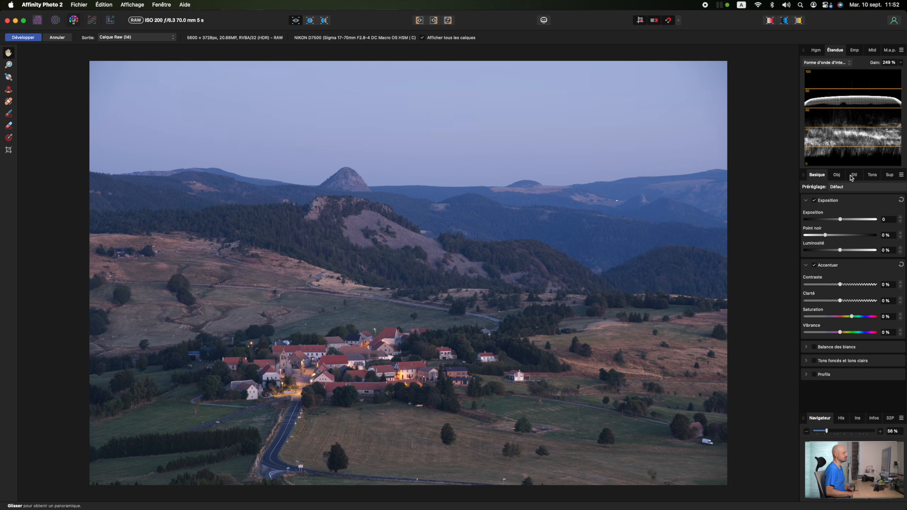
Try raising the post-crop vignette intensity in the lens settings, then reset the post-crop vignette to its defaults.
click(837, 174)
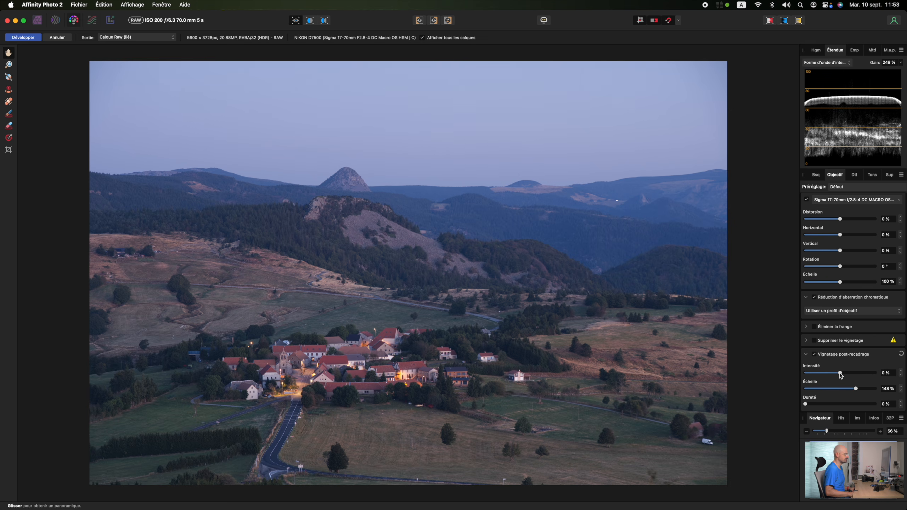
drag(841, 374, 852, 374)
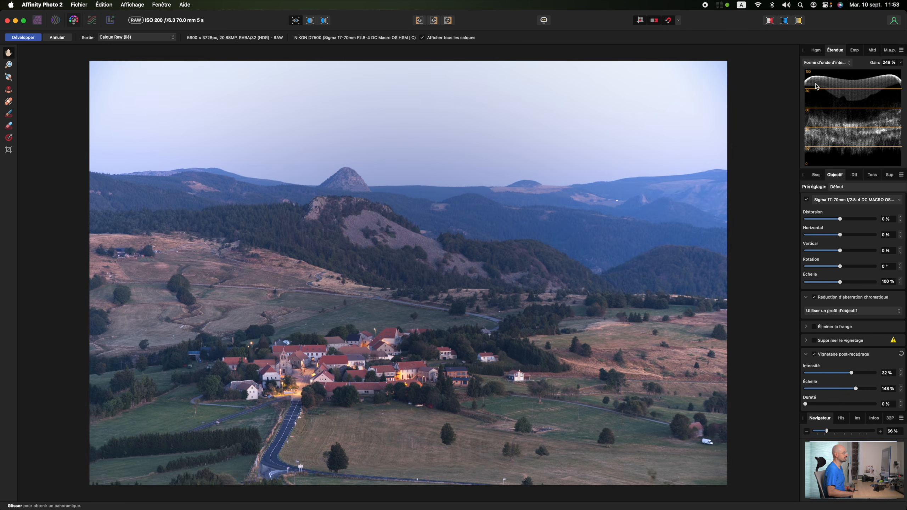
drag(852, 374, 830, 374)
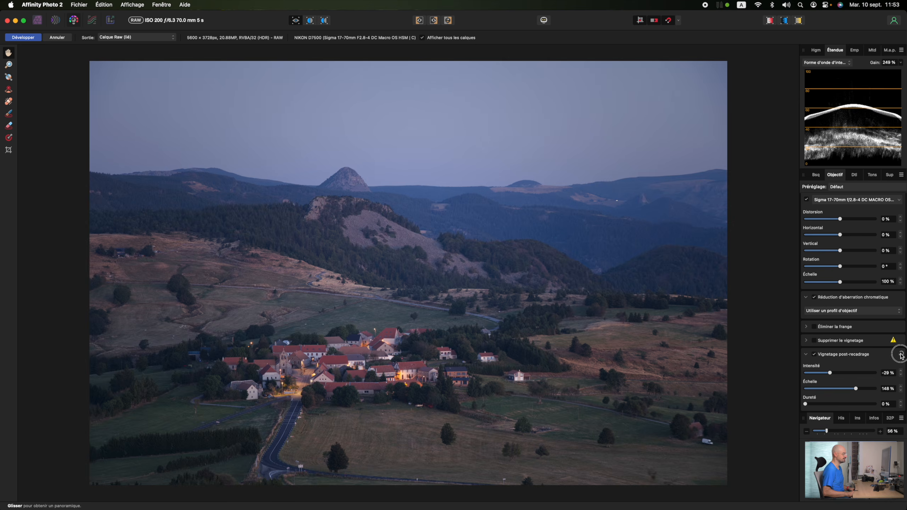
click(901, 355)
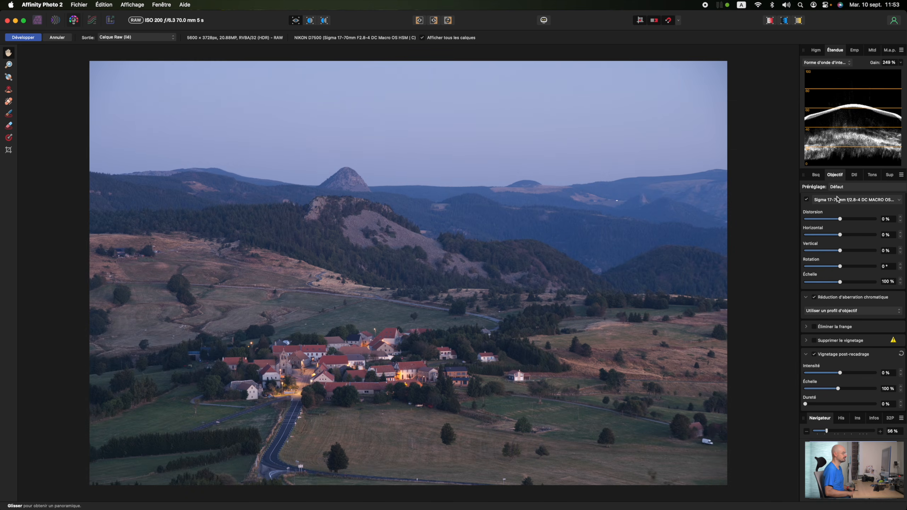
Switch the scope to RGB waveform and set the white balance to 7435 K temperature and -2% tint.
click(828, 64)
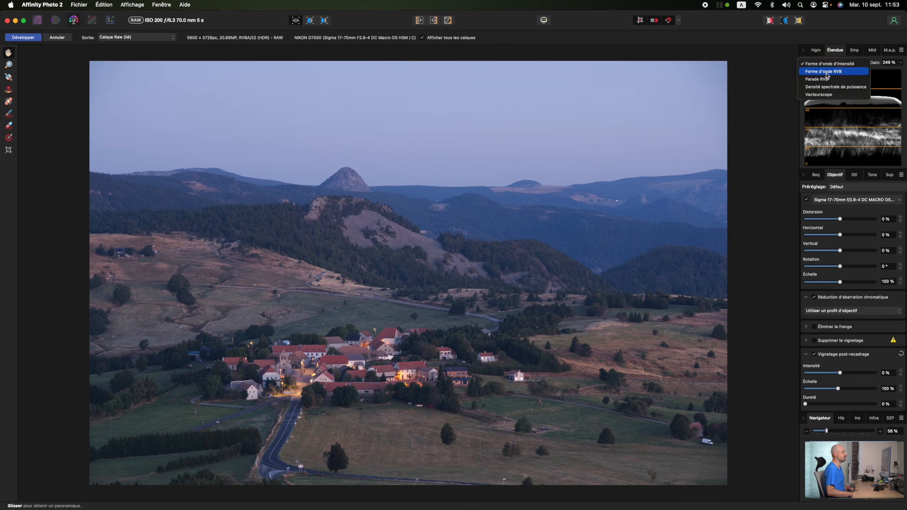
click(829, 74)
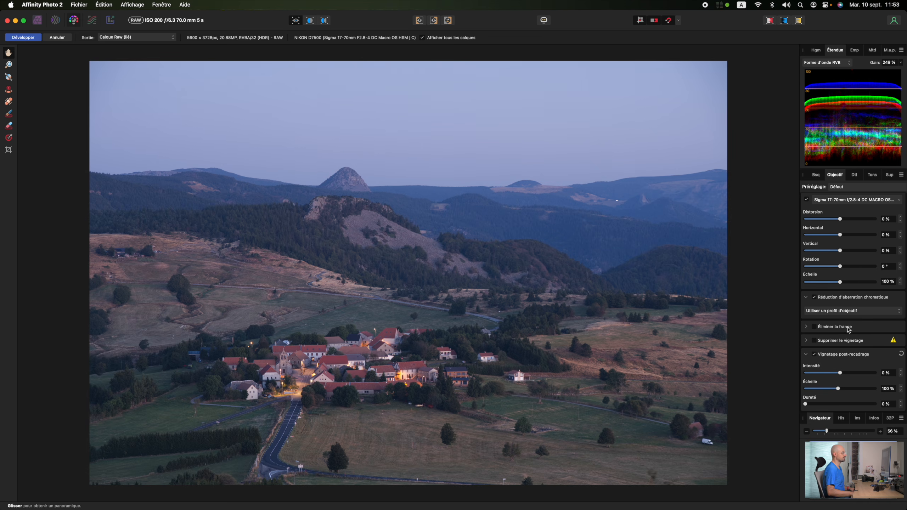
click(817, 176)
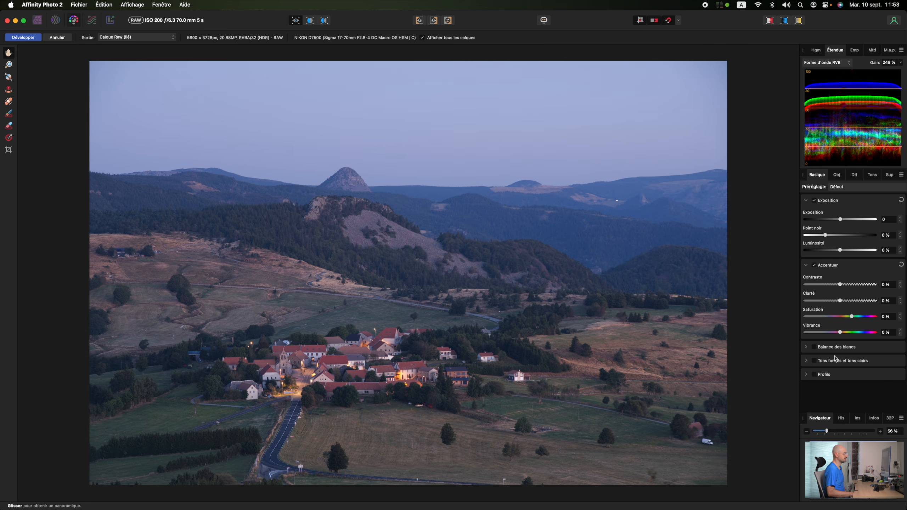
click(836, 348)
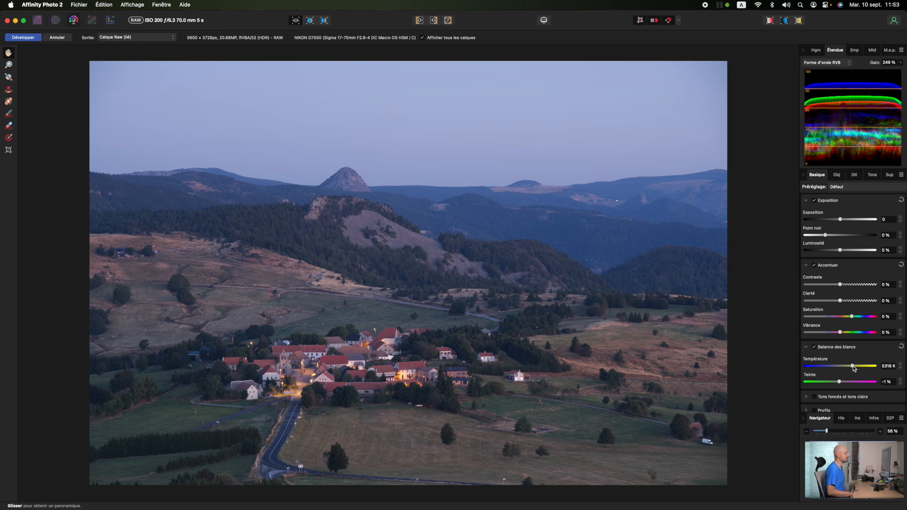
drag(853, 366, 839, 383)
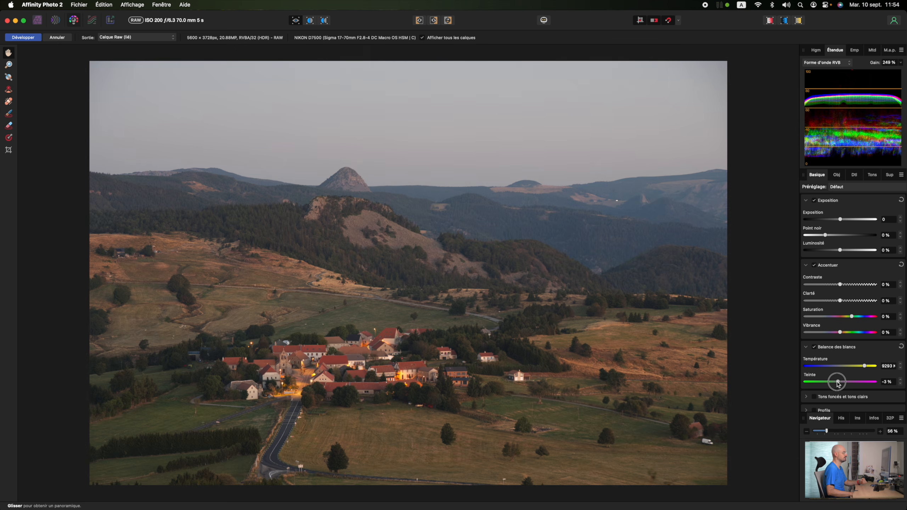
drag(838, 384, 867, 369)
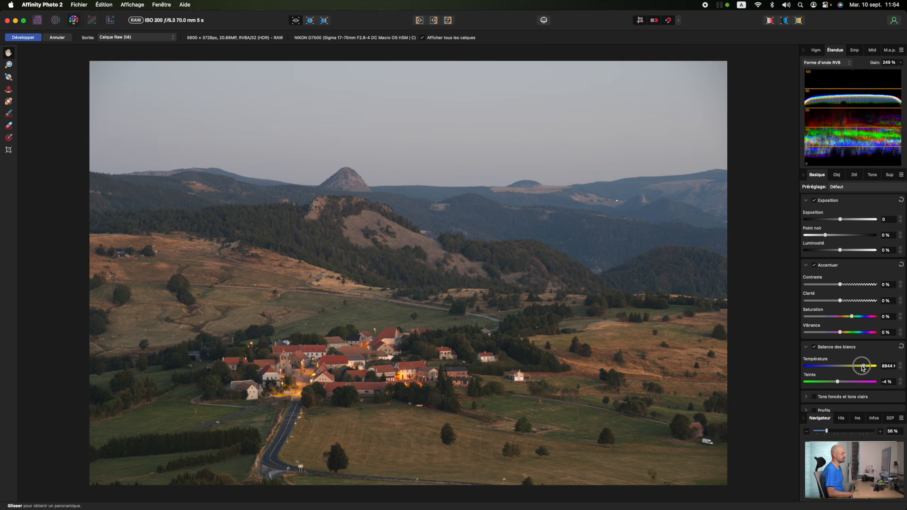
drag(863, 369, 860, 369)
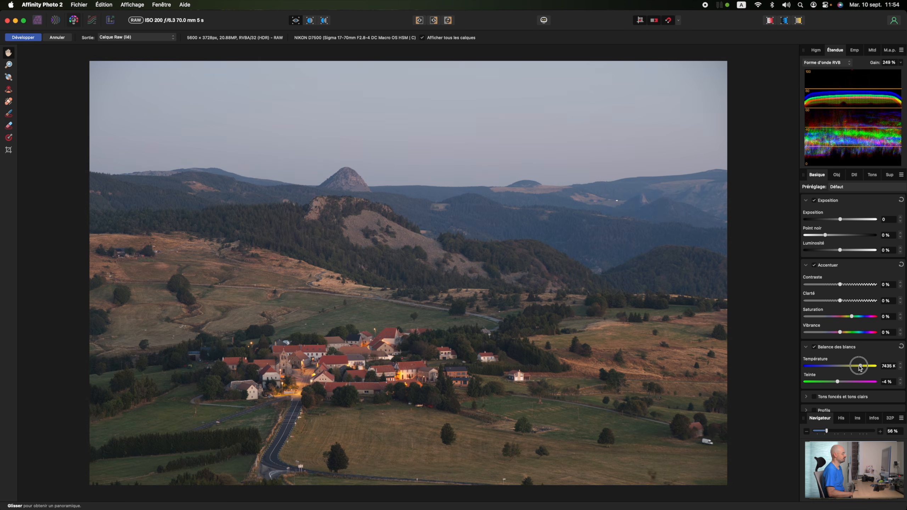
click(839, 382)
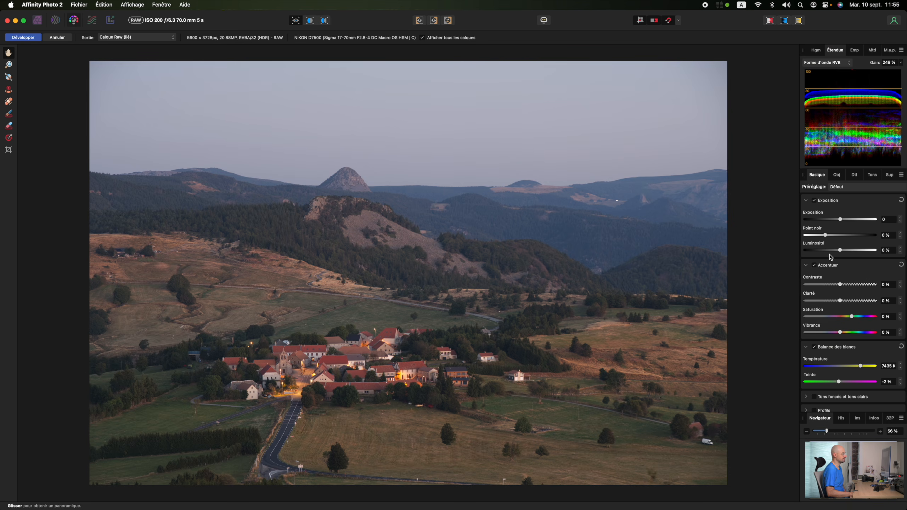
Switch the scope back to intensity waveform and set the exposure to about 0.289.
drag(841, 219, 842, 219)
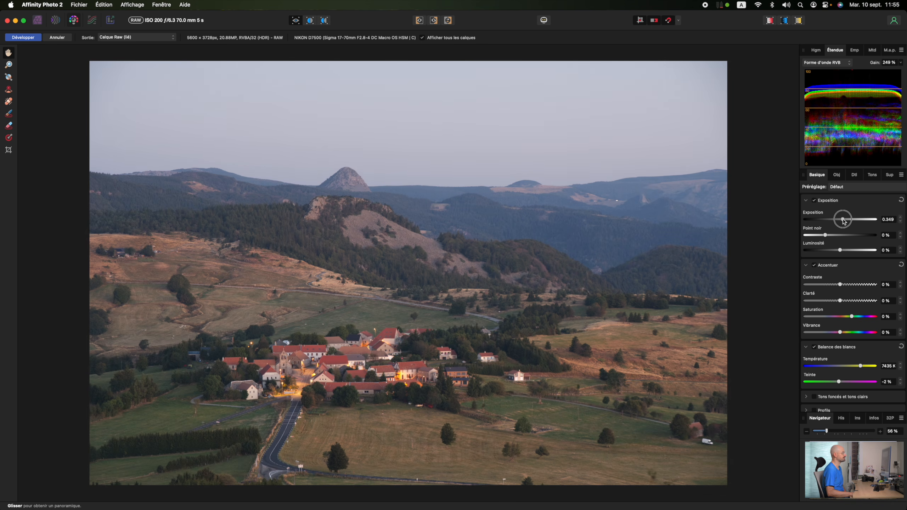
click(827, 62)
click(827, 64)
click(827, 63)
click(830, 57)
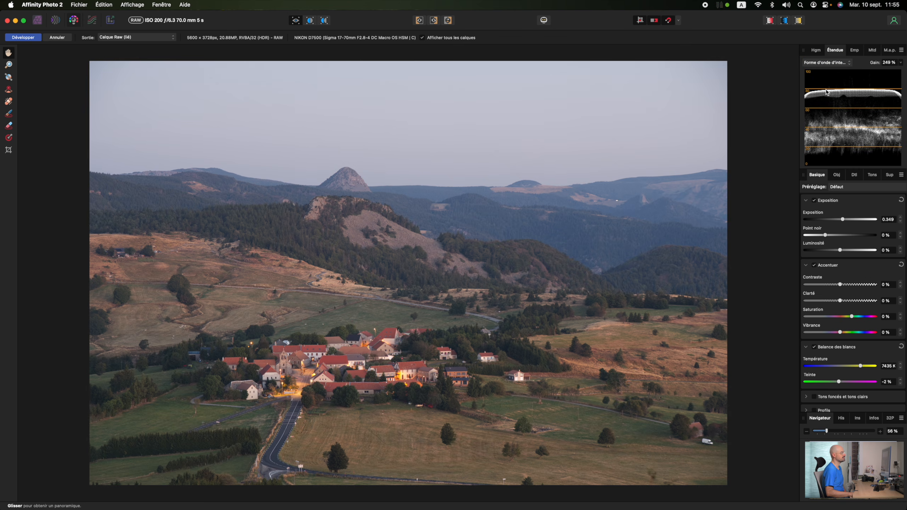
drag(843, 220, 849, 219)
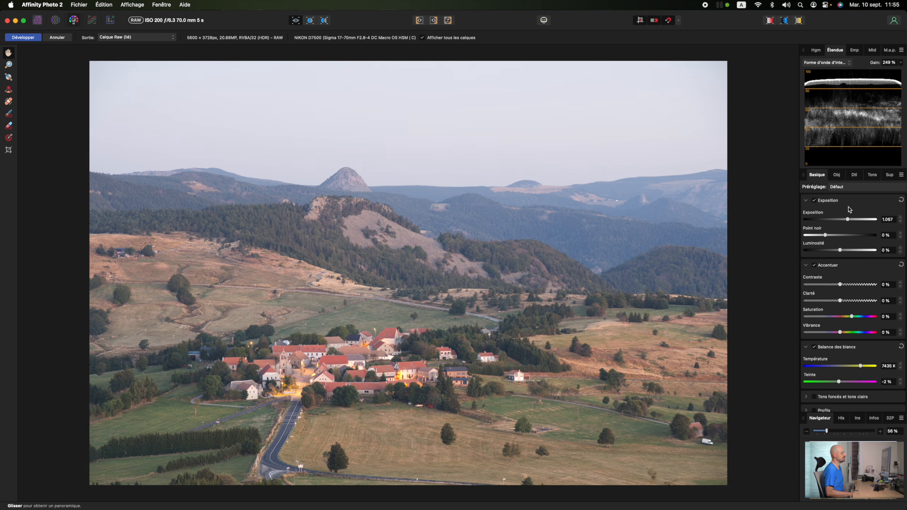
drag(849, 221, 843, 222)
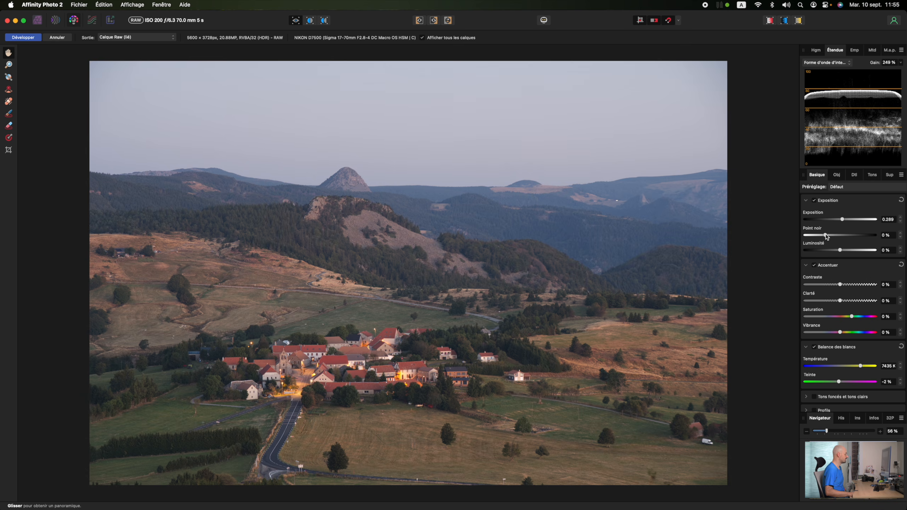
Set black point to 2%, brightness to 7%, contrast to 2% and vibrance to 8%.
drag(826, 236, 832, 236)
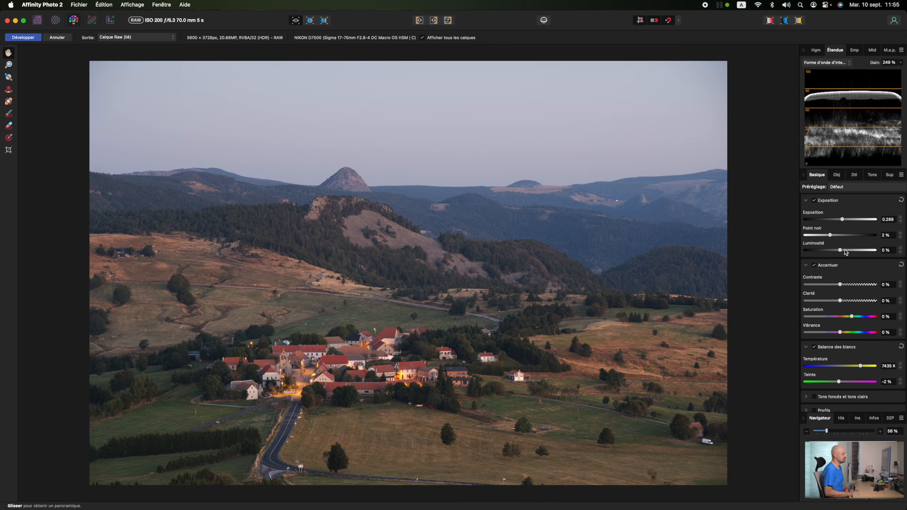
drag(842, 251, 851, 252)
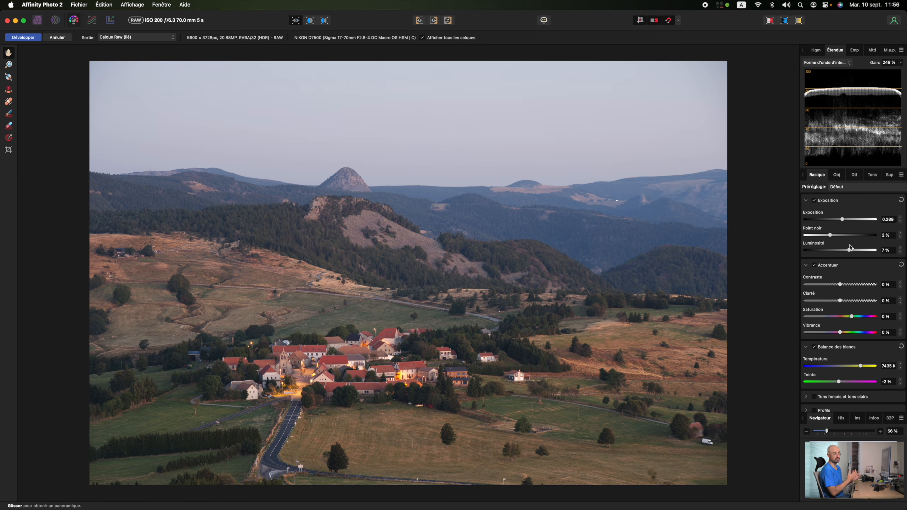
scroll(850, 251, down, 1)
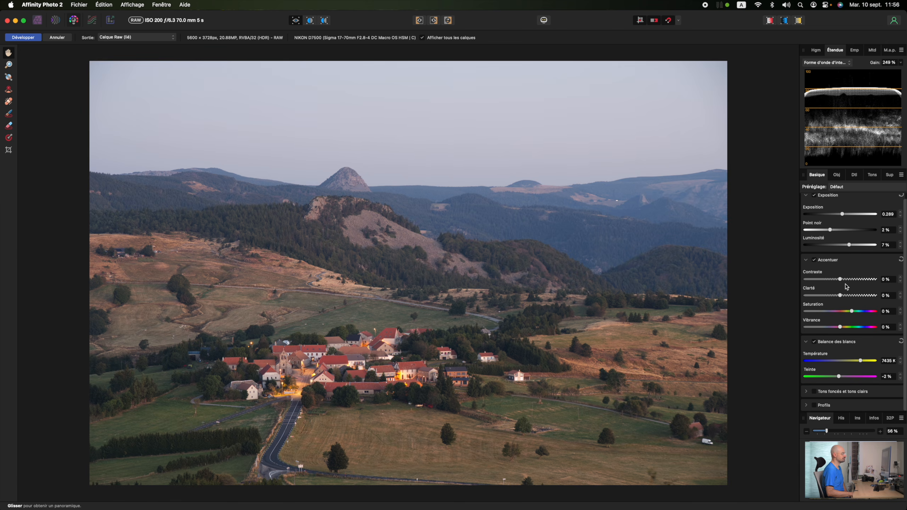
drag(842, 280, 842, 281)
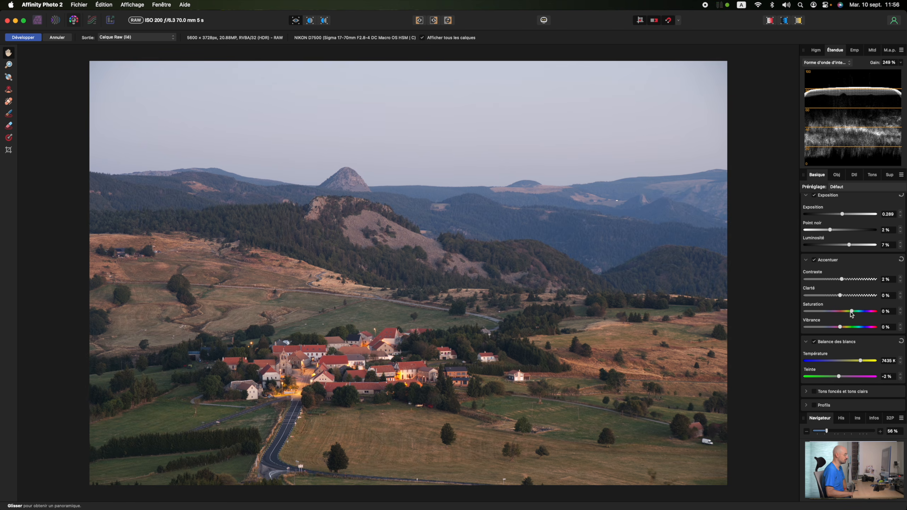
drag(840, 327, 847, 328)
Enable shadows and highlights, setting shadows to -46% and highlights to -66%.
scroll(815, 274, down, 2)
click(843, 391)
scroll(861, 374, down, 2)
scroll(854, 379, down, 1)
drag(842, 377, 824, 377)
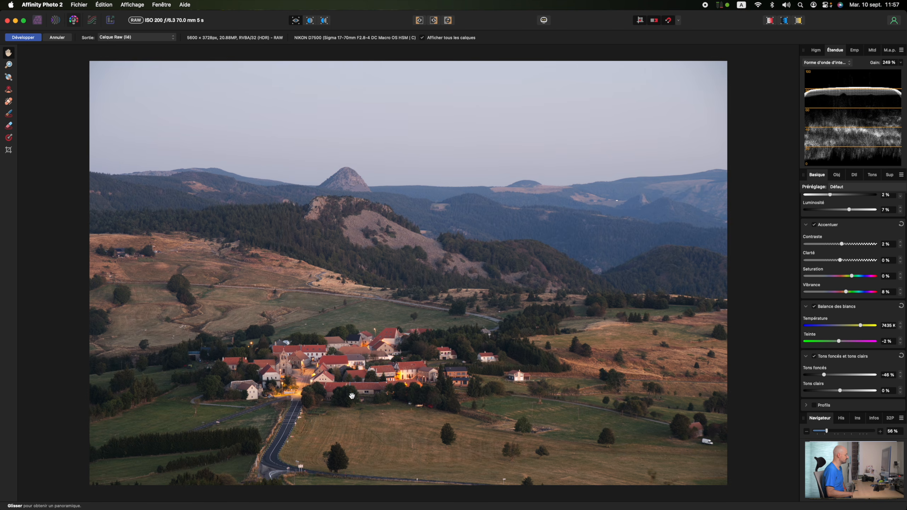
drag(842, 392, 817, 392)
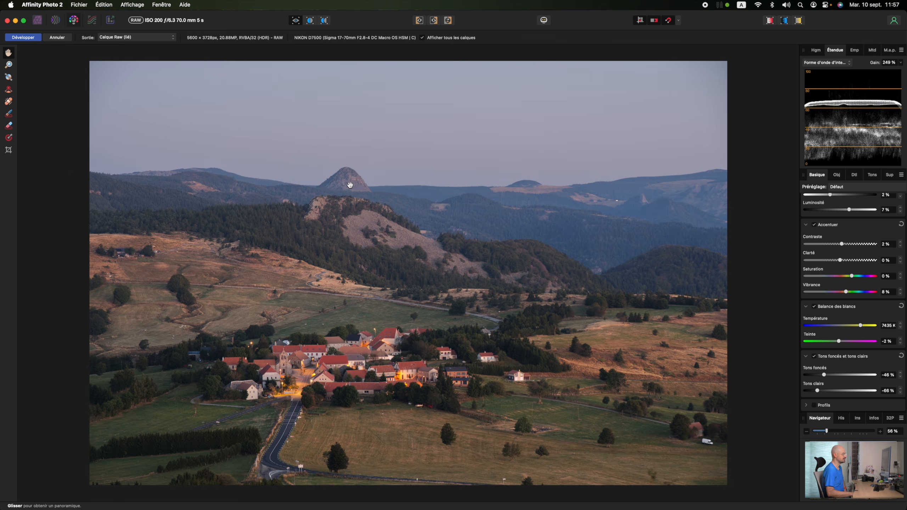
Enable the output profile and choose ProPhoto RGB.
click(826, 406)
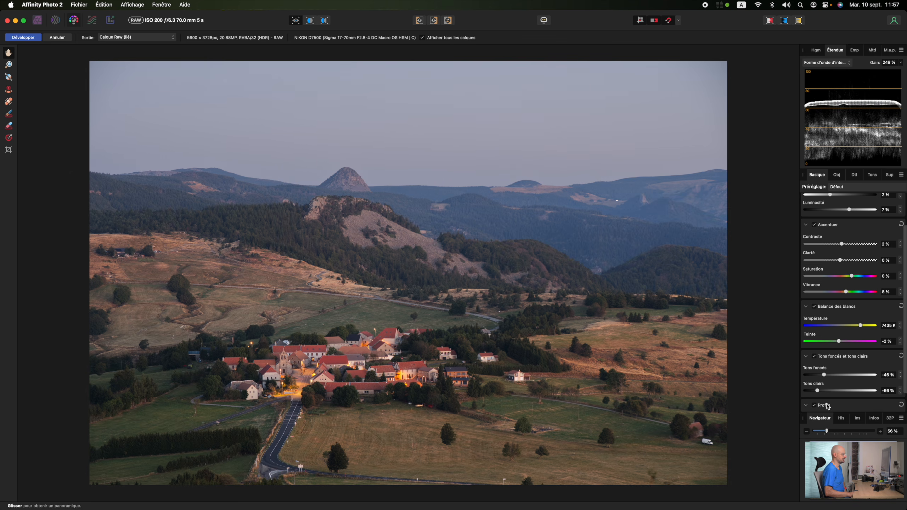
scroll(869, 407, down, 2)
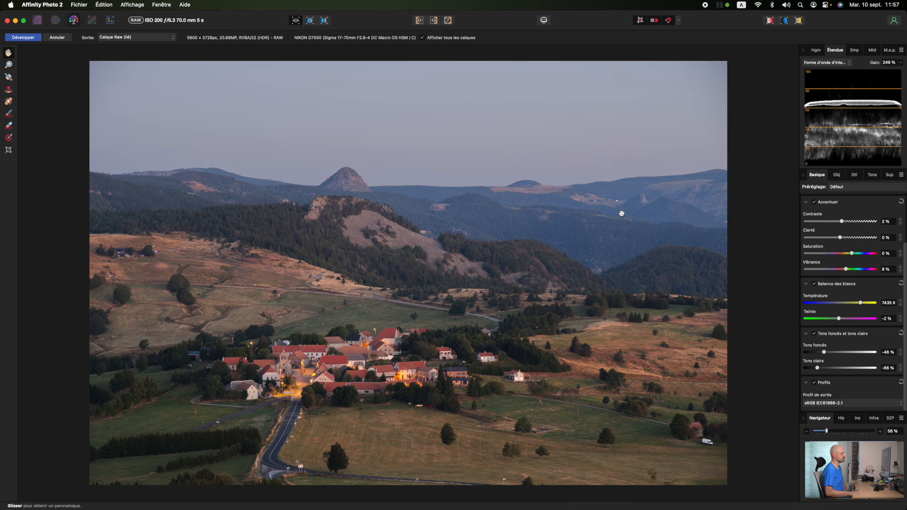
click(833, 404)
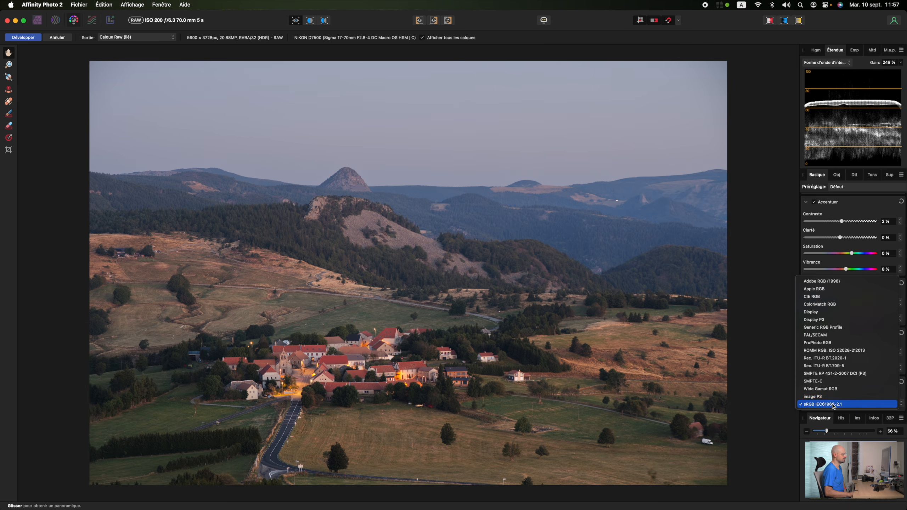
click(830, 344)
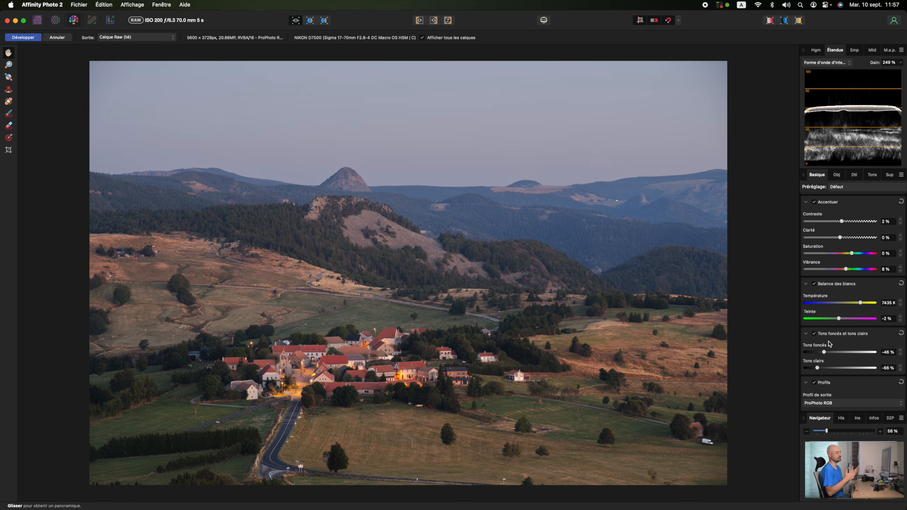
Raise the exposure to 0.358.
scroll(841, 237, up, 4)
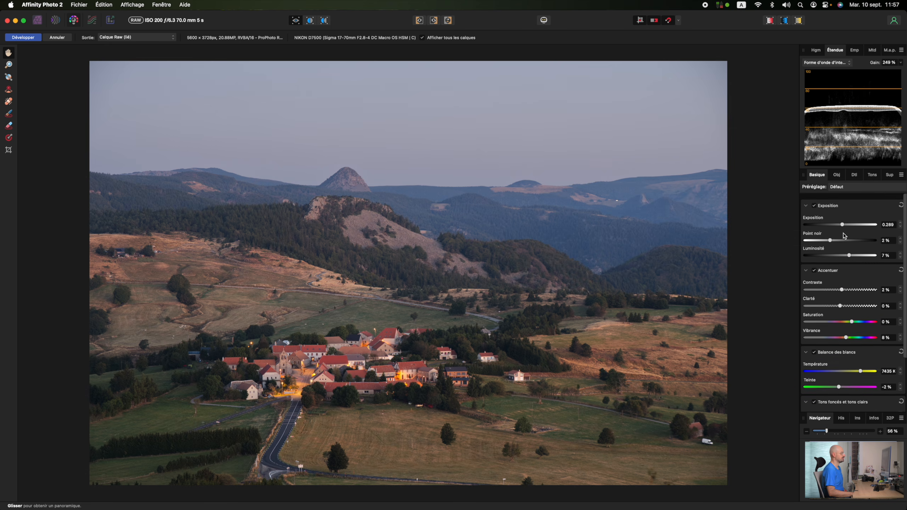
click(844, 220)
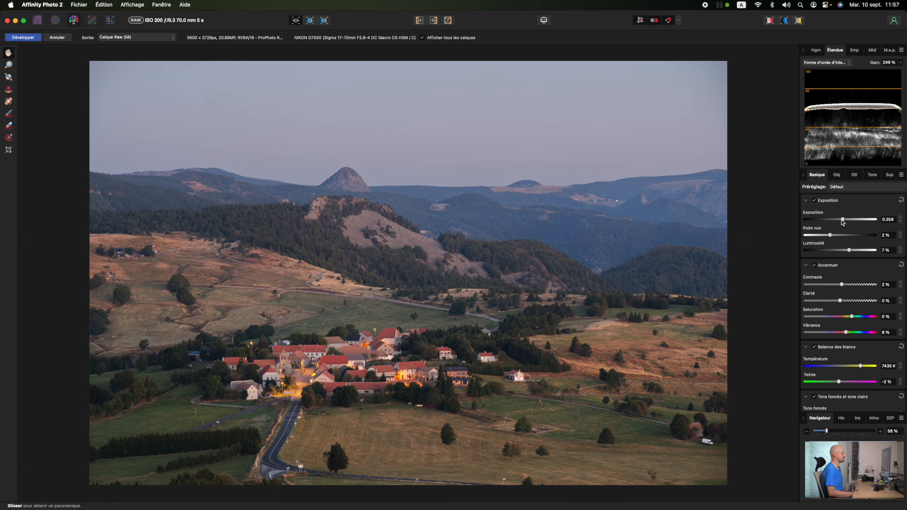
Enable lens vignette removal and set its intensity to 200%.
click(836, 175)
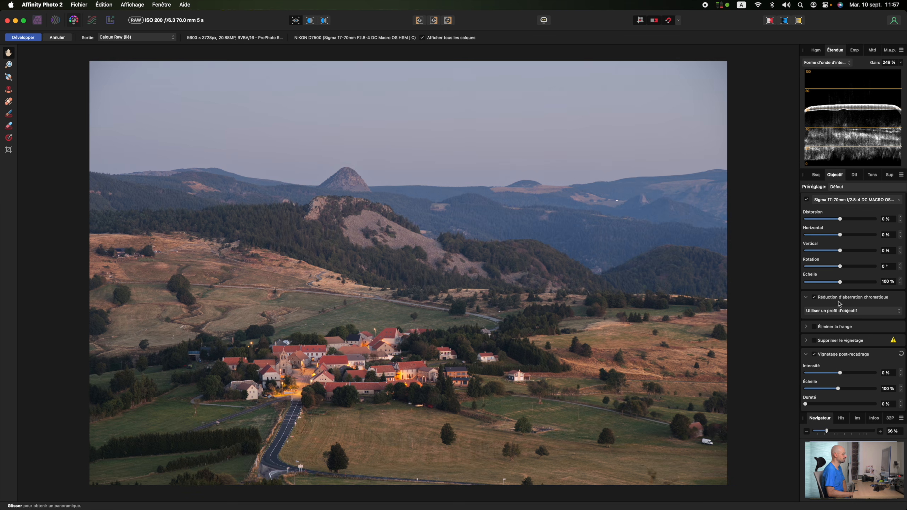
scroll(711, 440, up, 10)
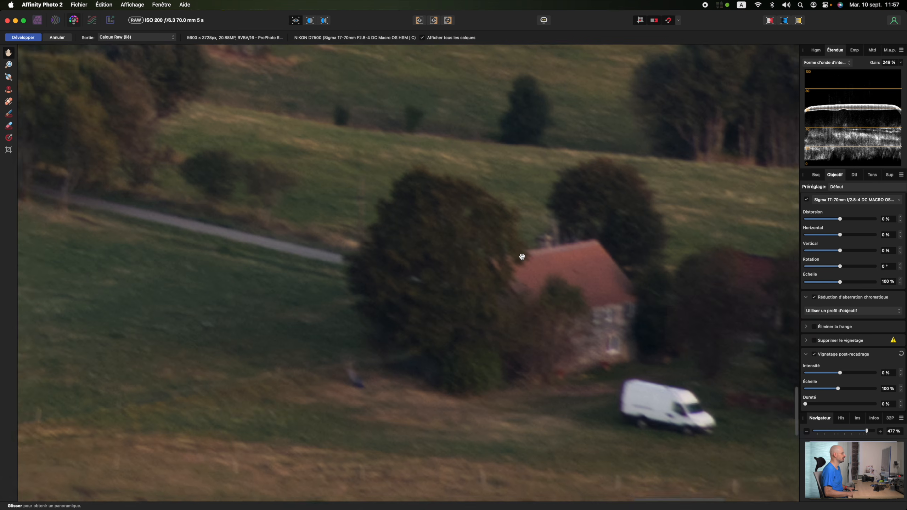
scroll(520, 257, down, 10)
click(827, 341)
scroll(836, 341, down, 2)
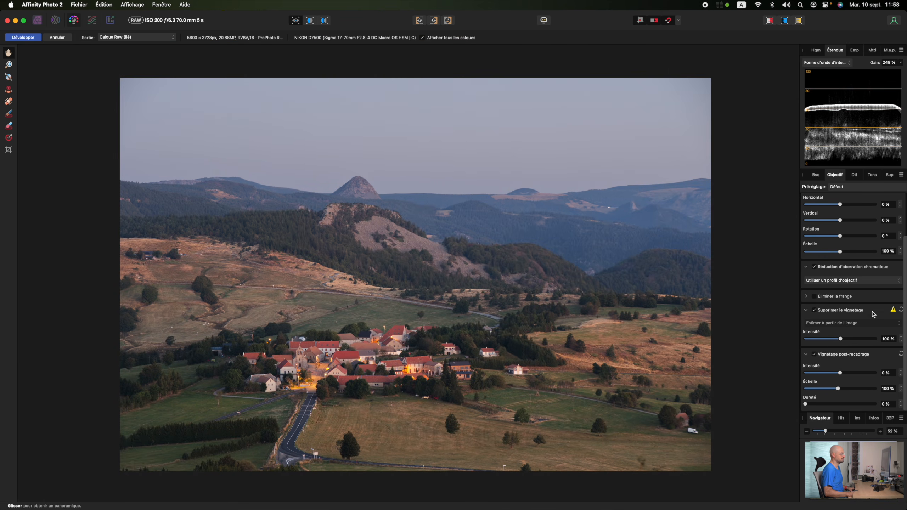
drag(841, 338, 886, 341)
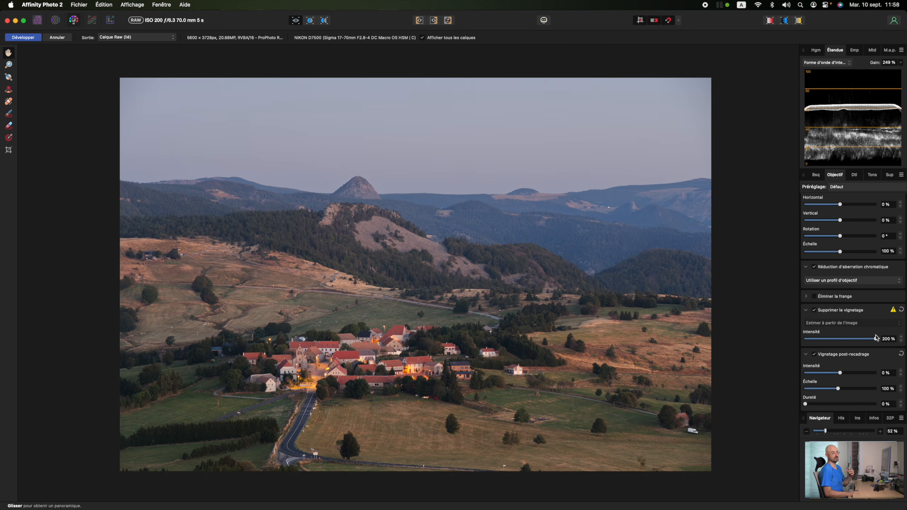
Try a -30% post-crop vignette intensity, then reset the post-crop vignette.
scroll(836, 374, down, 3)
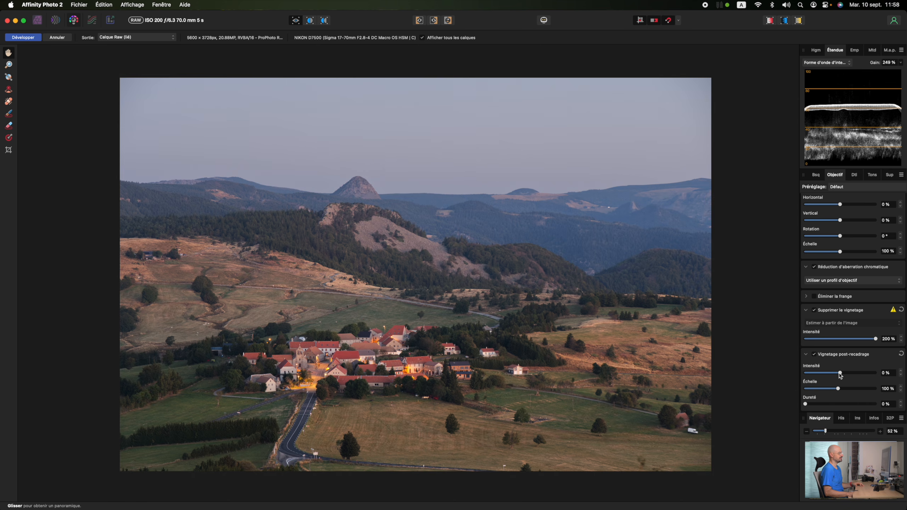
drag(840, 373, 830, 374)
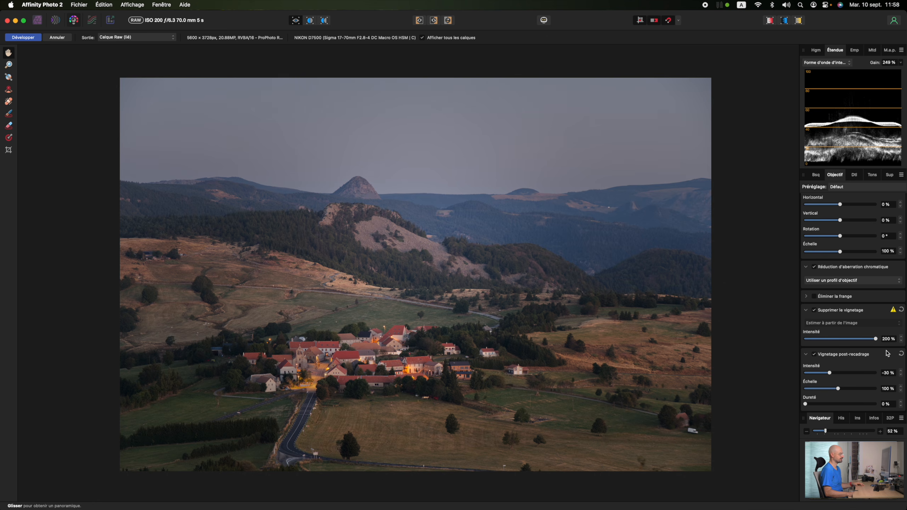
click(901, 355)
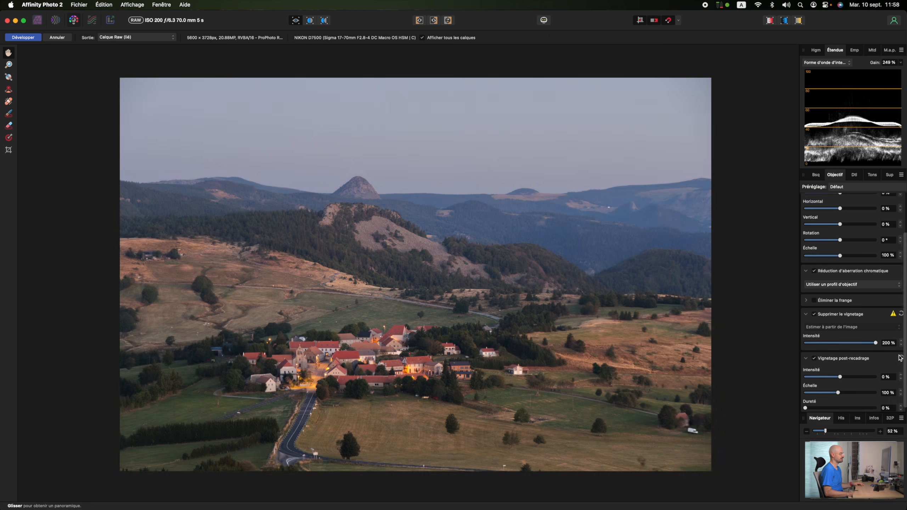
Enable detail refinement sharpening in the Details panel and set its amount to 100%.
click(854, 175)
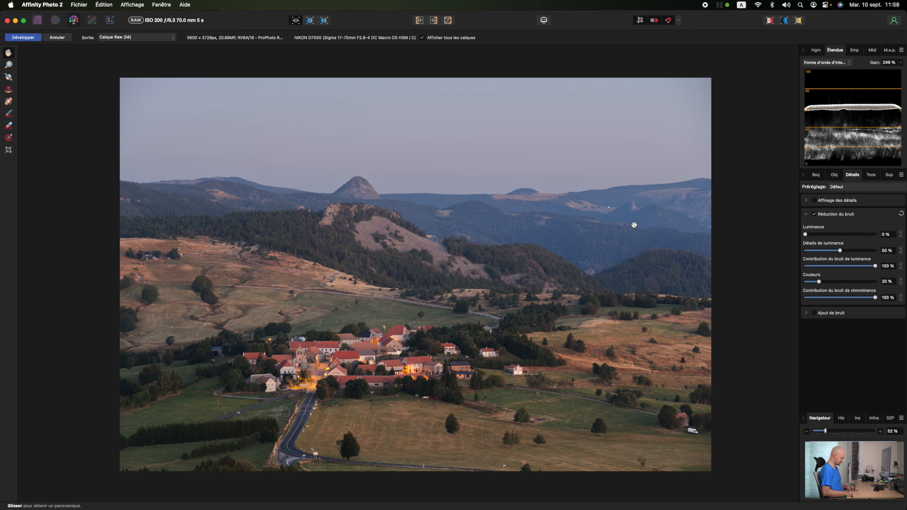
key(super+equal)
key(super+equal)
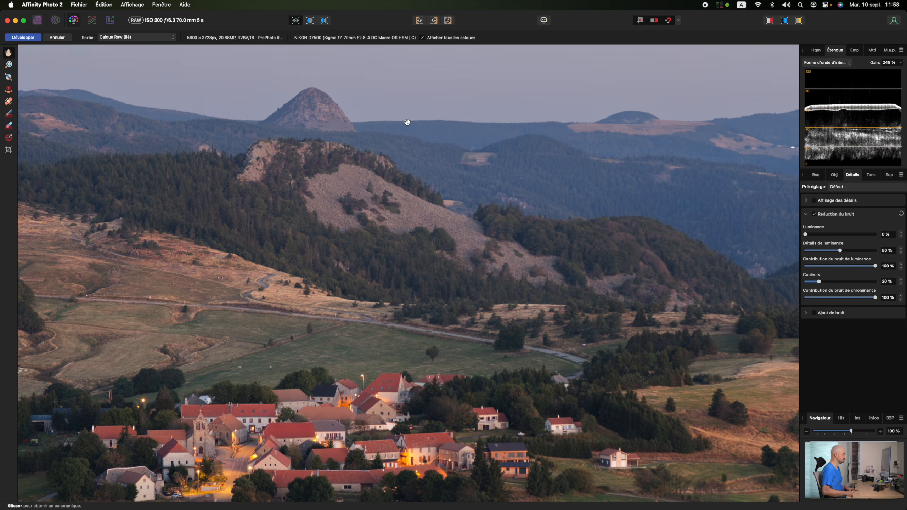
scroll(450, 141, down, 10)
scroll(452, 141, down, 2)
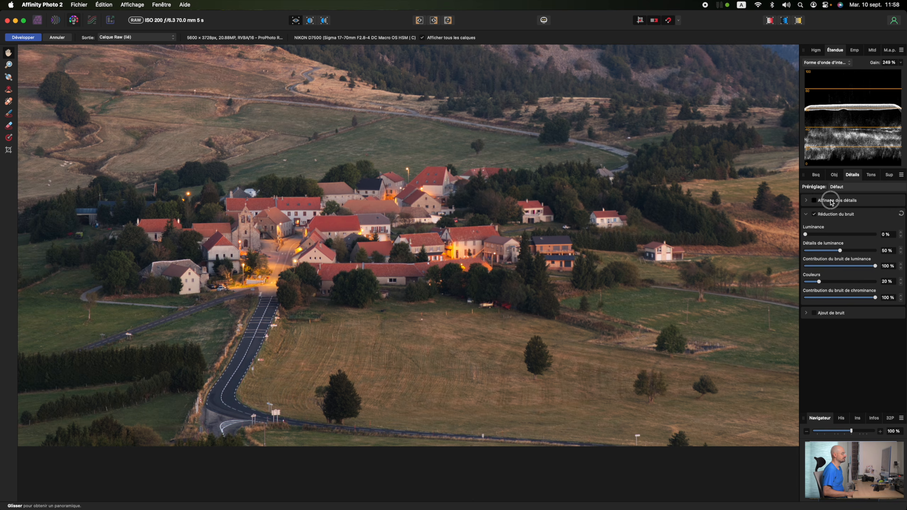
click(833, 201)
drag(808, 236, 891, 239)
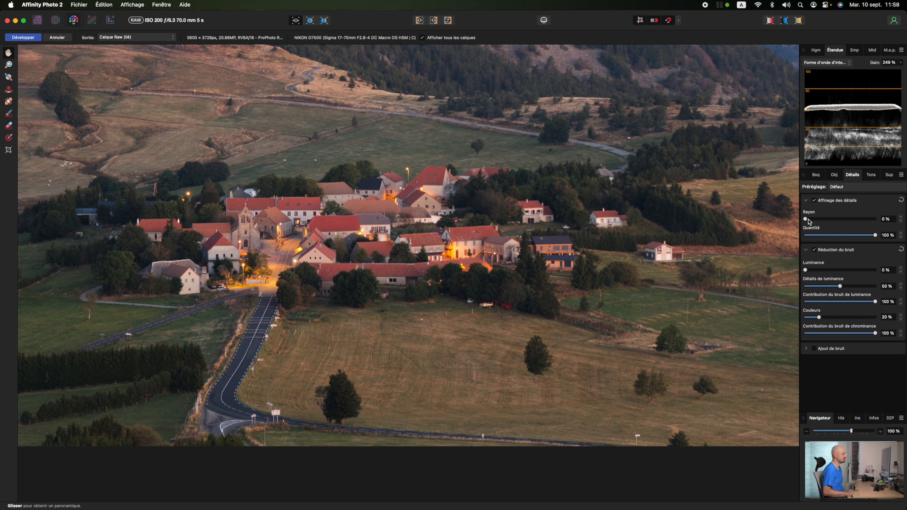
Set the detail refinement radius to 7%.
drag(806, 220, 812, 221)
scroll(597, 169, down, 3)
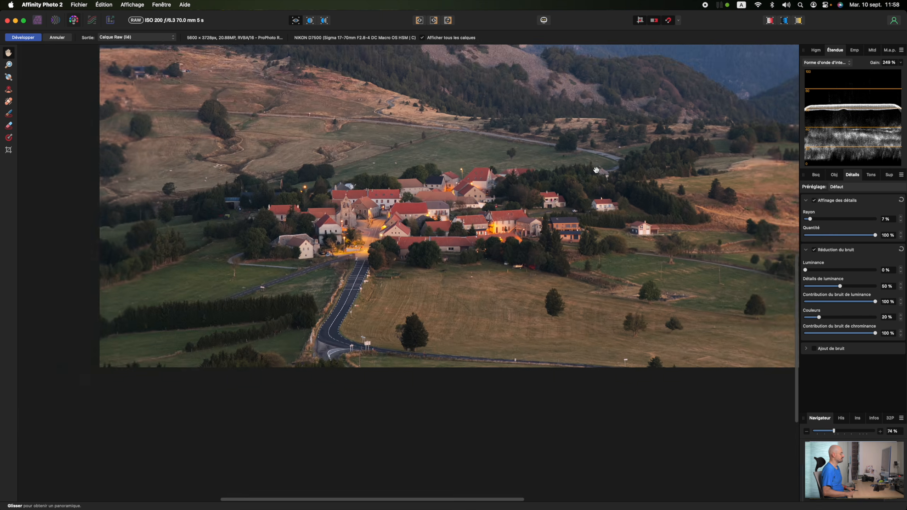
scroll(596, 169, up, 3)
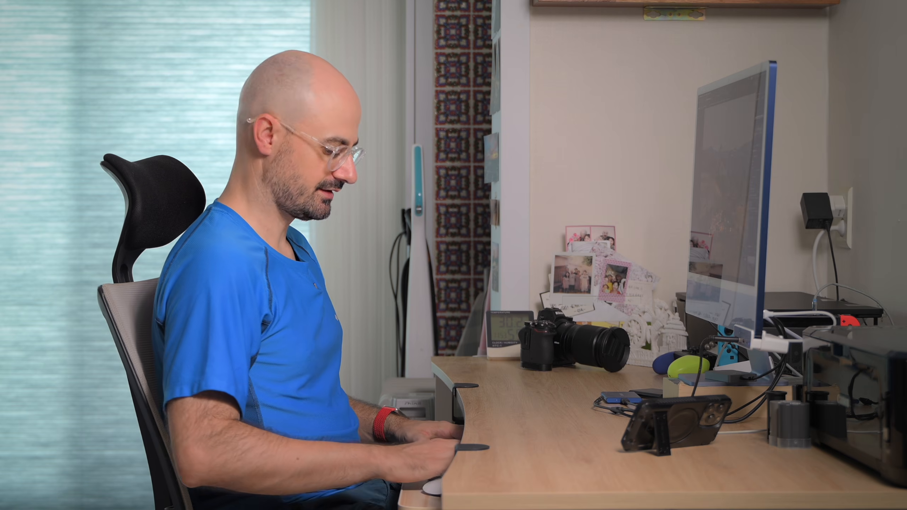